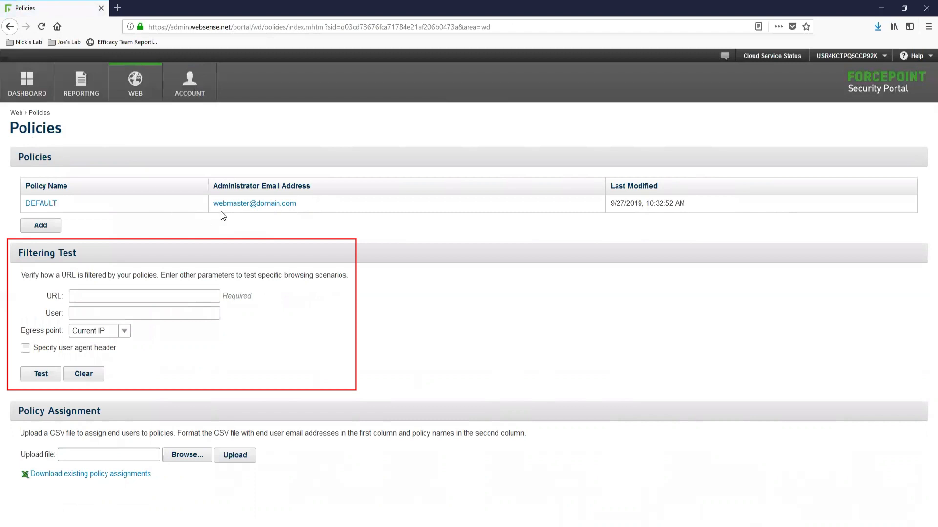
Rename the DEFAULT policy to 'General - All Users'
click(43, 206)
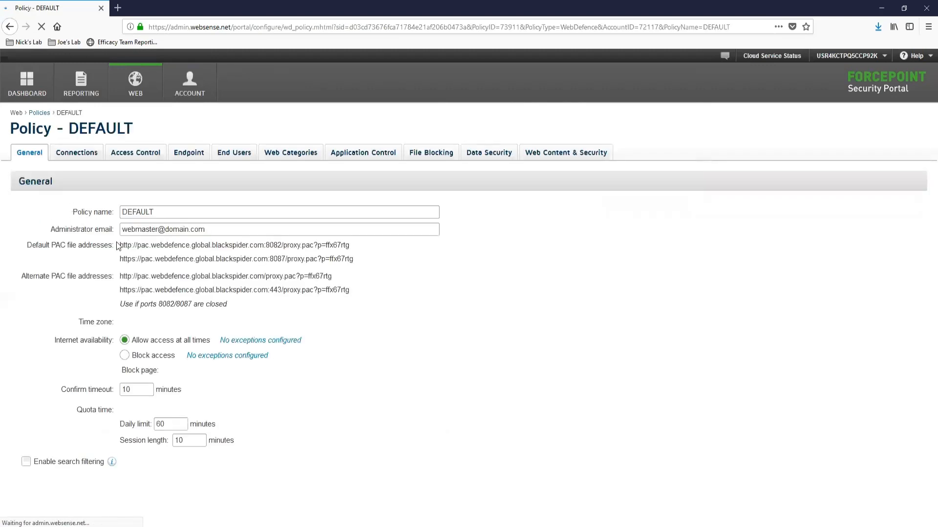
click(193, 210)
double_click(192, 210)
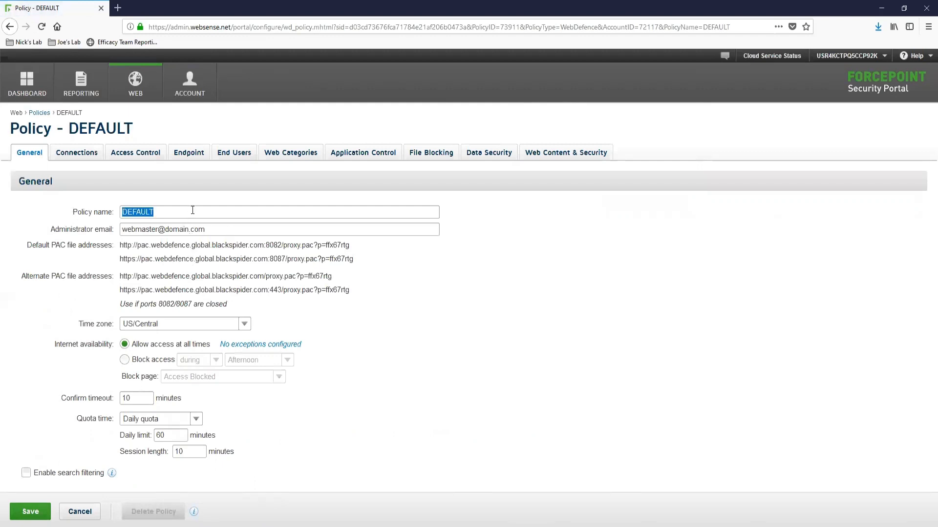
text(General - All Users)
Replace the administrator email address, enable search filtering, and save the policy
drag(223, 229, 120, 227)
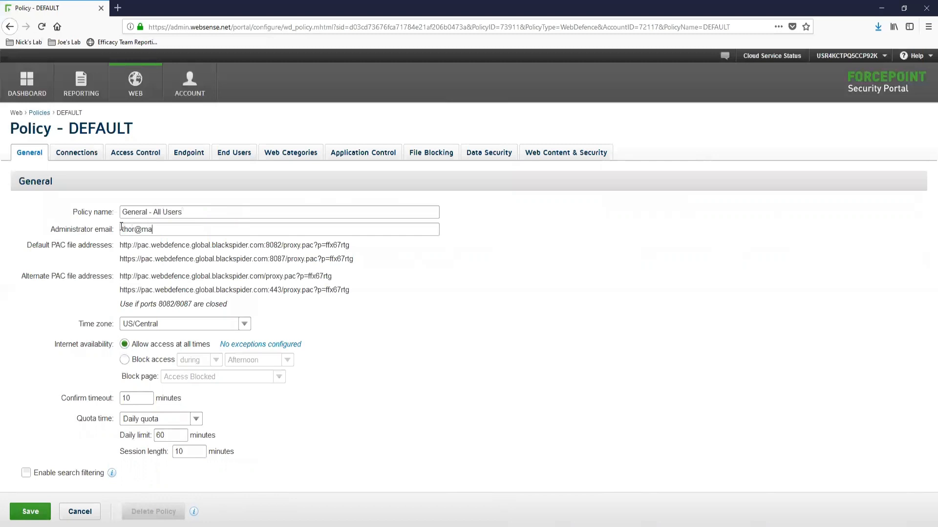
click(26, 473)
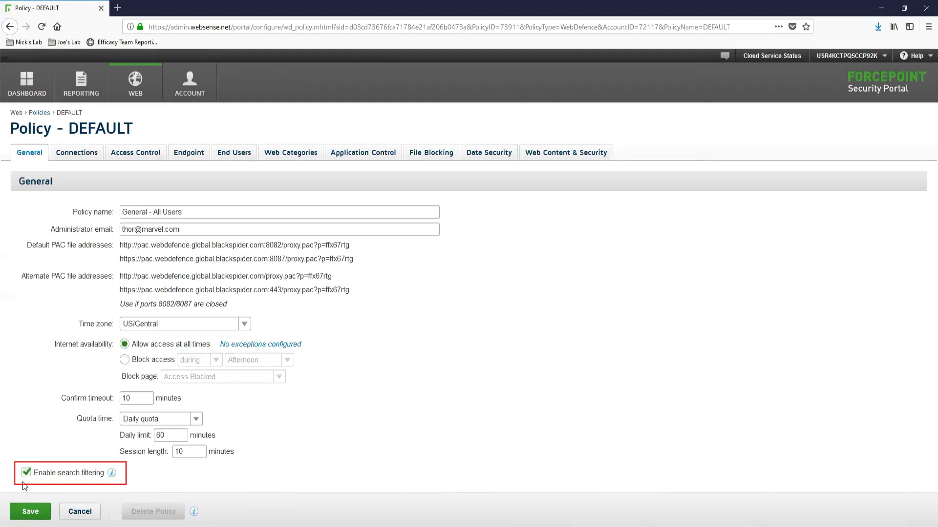
click(37, 509)
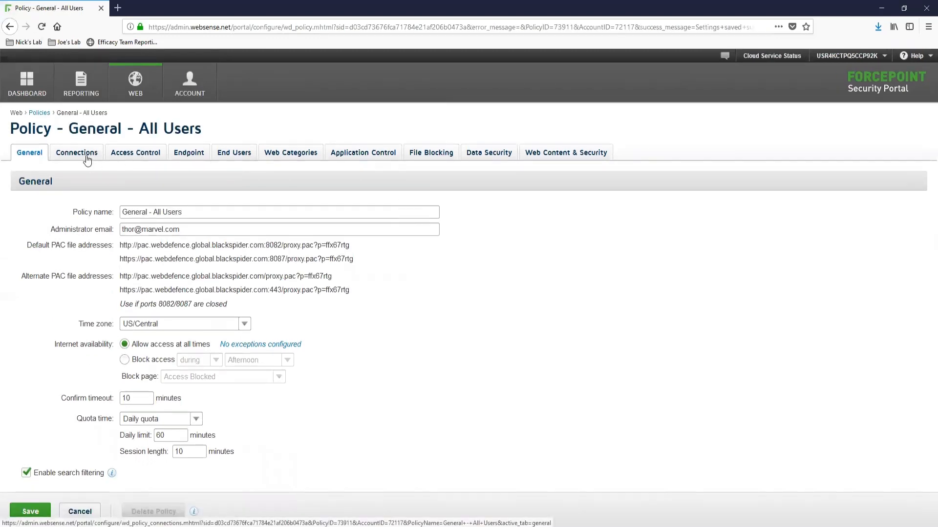
Show the Connections page with the lab connection's IP address and America/Chicago time zone
click(92, 156)
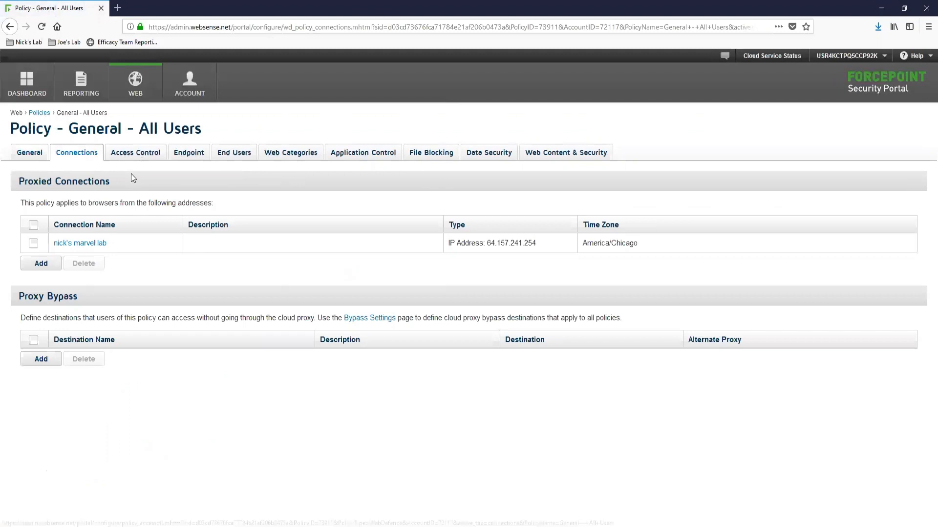
drag(543, 243, 487, 244)
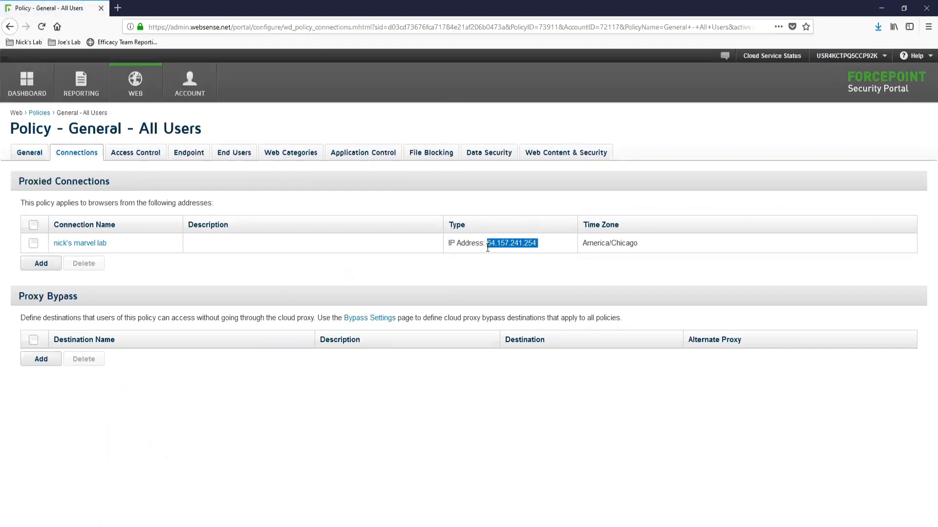
click(154, 276)
Review the Access Control authentication settings: first-access authentication, NTLM identification, Authentication Required page
click(149, 159)
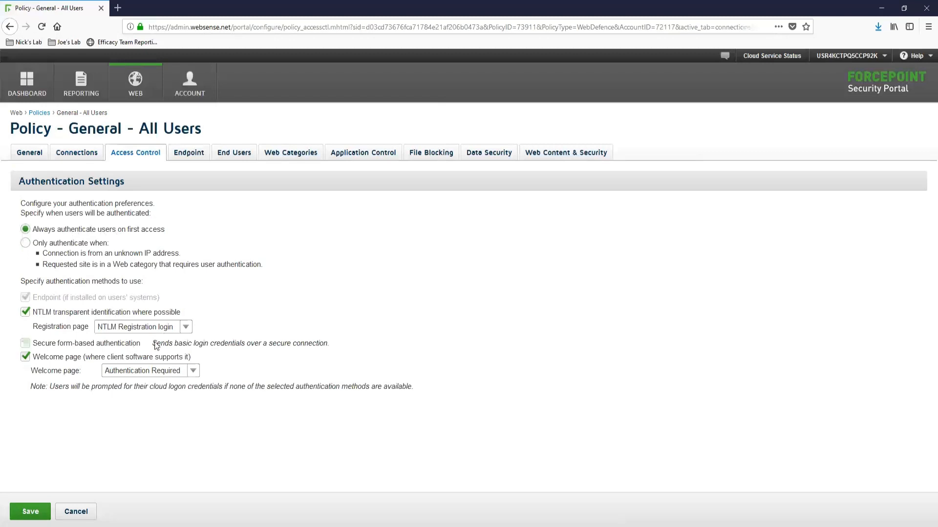
Review the Endpoint installation settings, then the End Users page showing 1 registered user
mouse_move(158, 343)
click(189, 153)
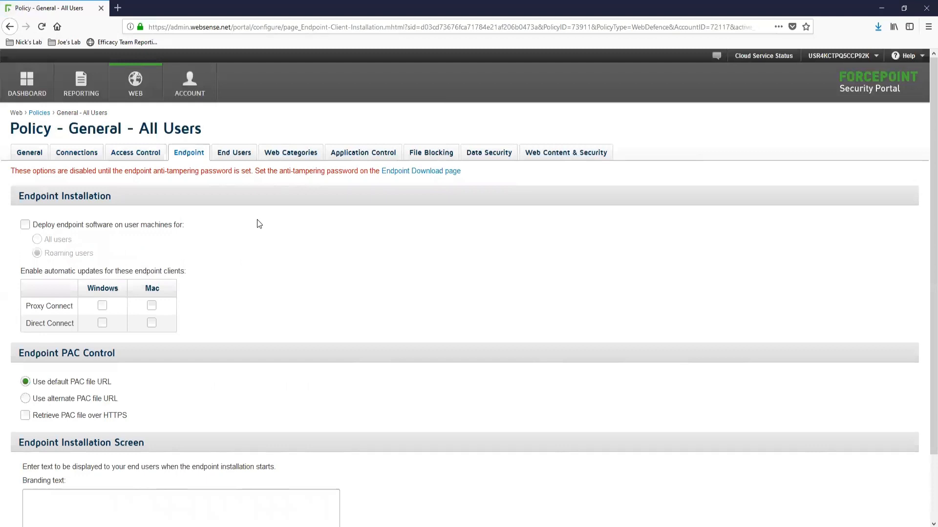
click(234, 155)
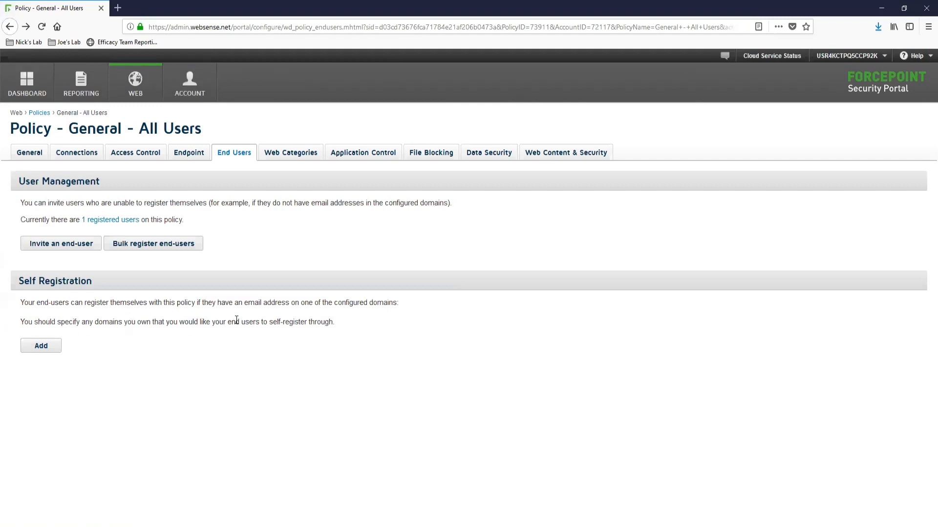
Bring up Web Categories and scroll the category tree toward Adult Material
click(290, 153)
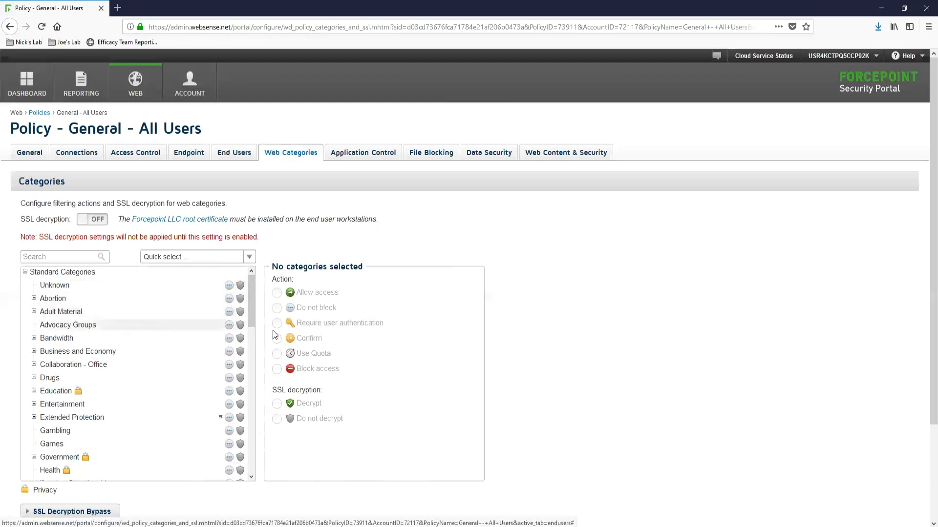
drag(250, 316, 249, 386)
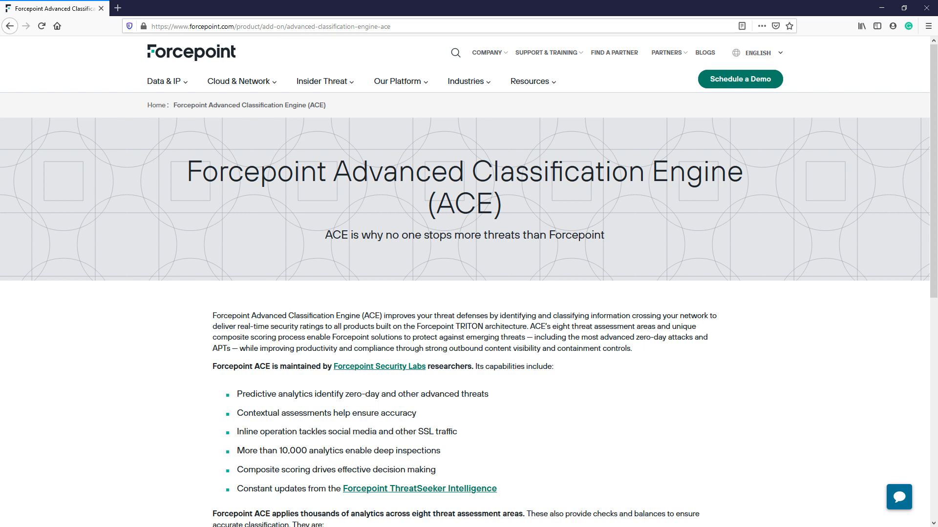
Scroll the ACE page down to the list of eight threat assessment areas
scroll(469, 293, down, 5)
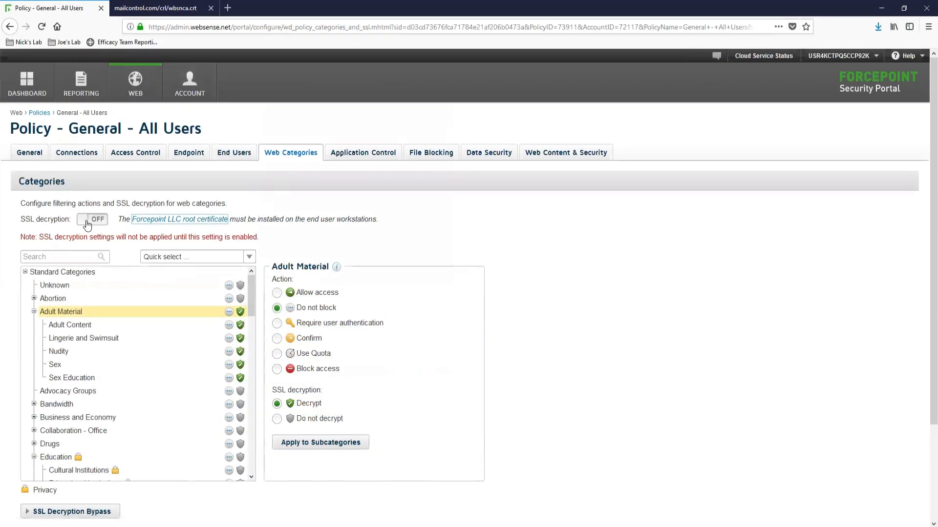
Enable SSL decryption and set the 12 Privacy categories to Do not decrypt
click(88, 220)
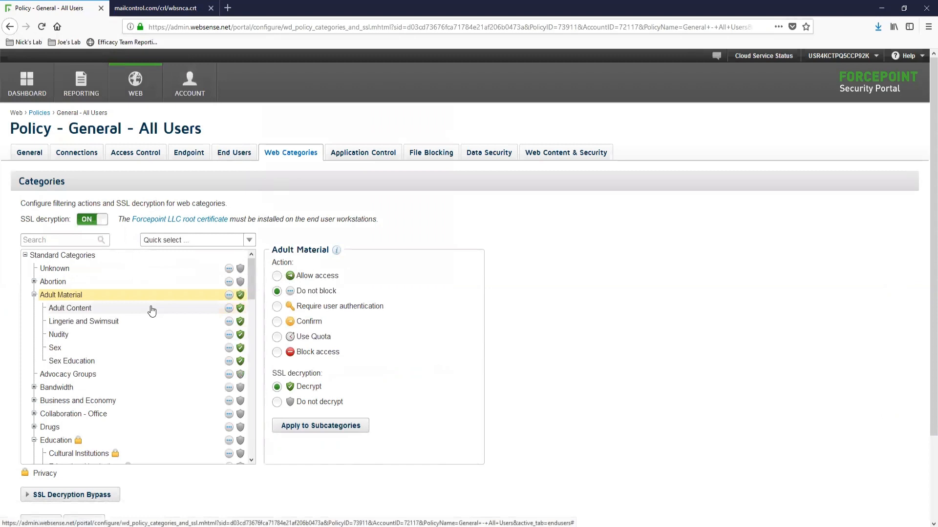
click(248, 242)
click(188, 299)
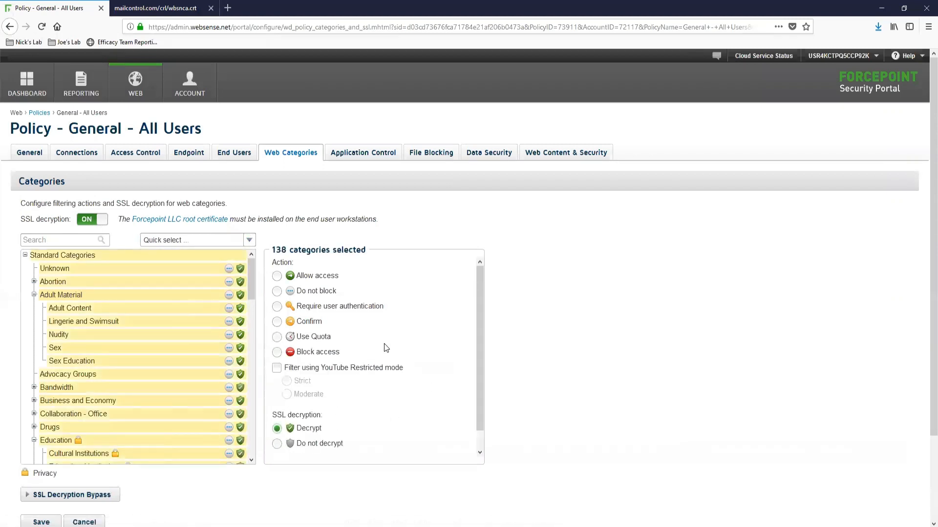
click(207, 239)
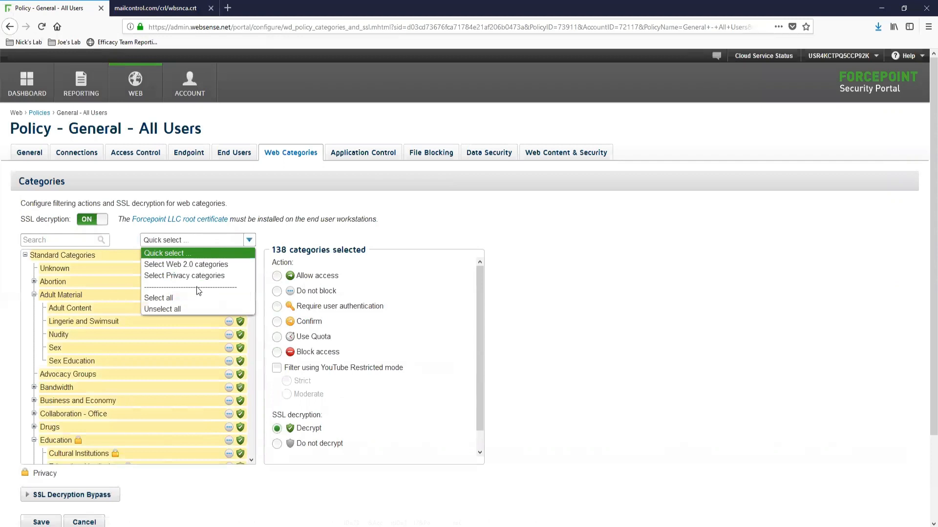
click(205, 275)
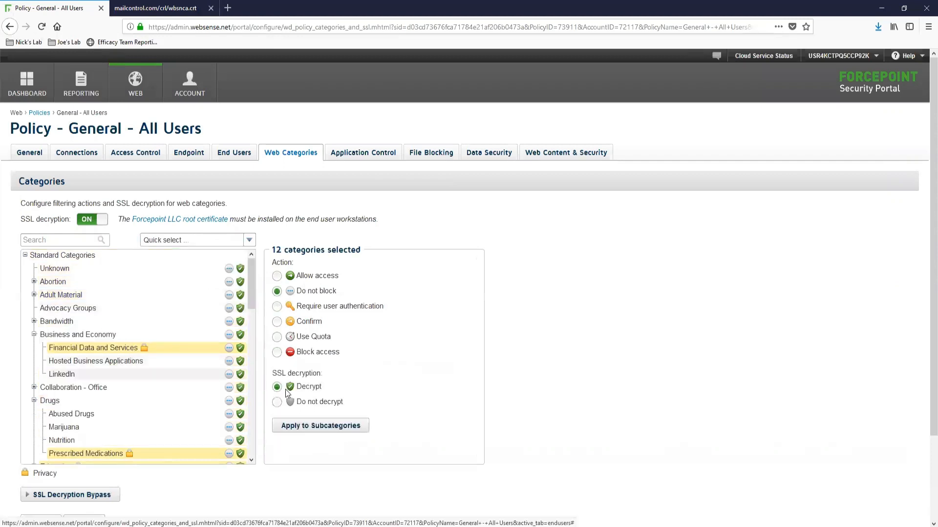
click(277, 402)
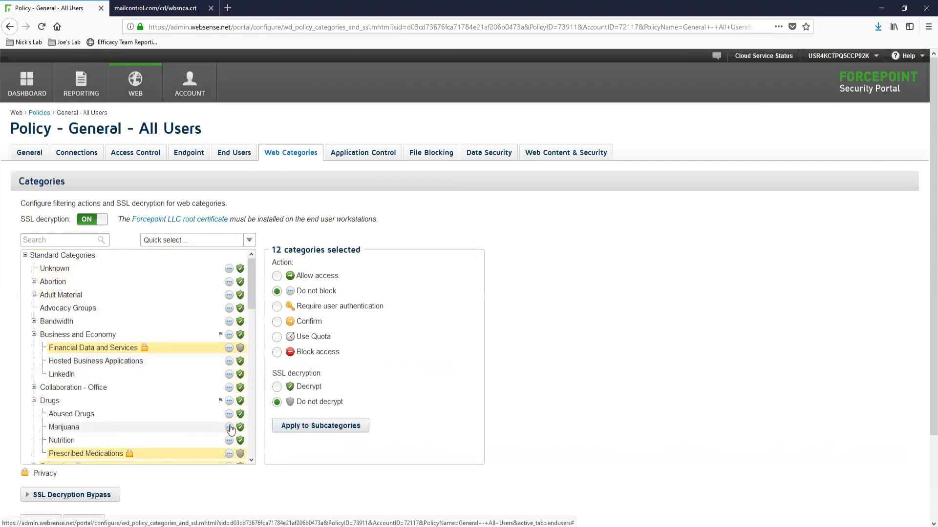
scroll(226, 428, down, 3)
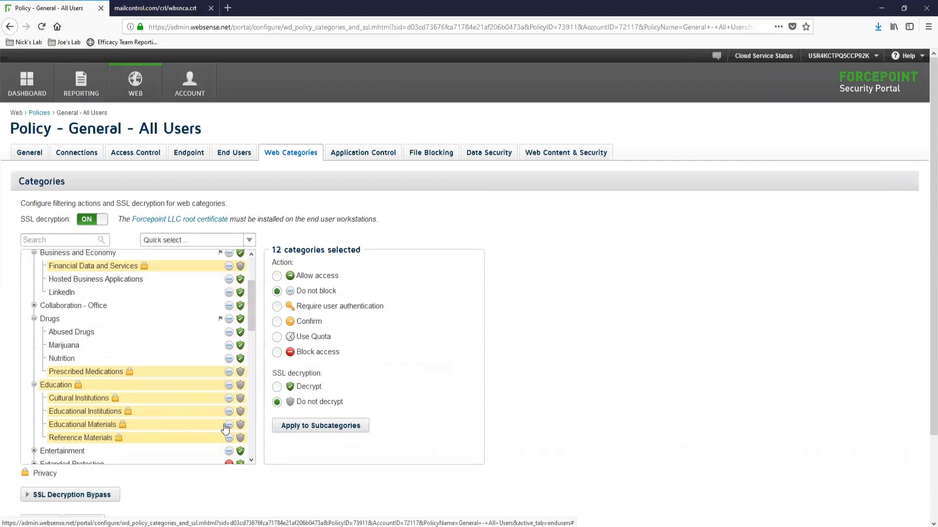
Expand the SSL decryption bypass settings, then go to the Application Control settings
scroll(104, 387, down, 2)
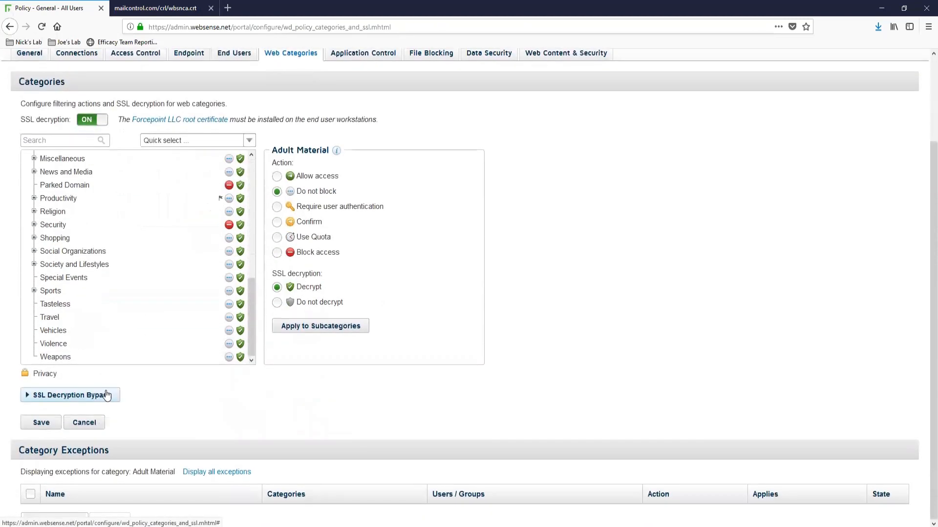
click(107, 395)
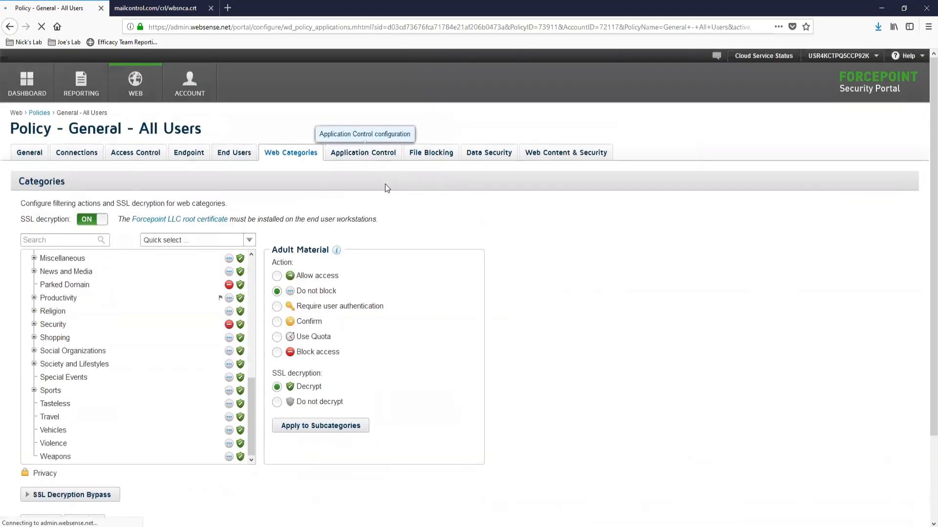
click(383, 153)
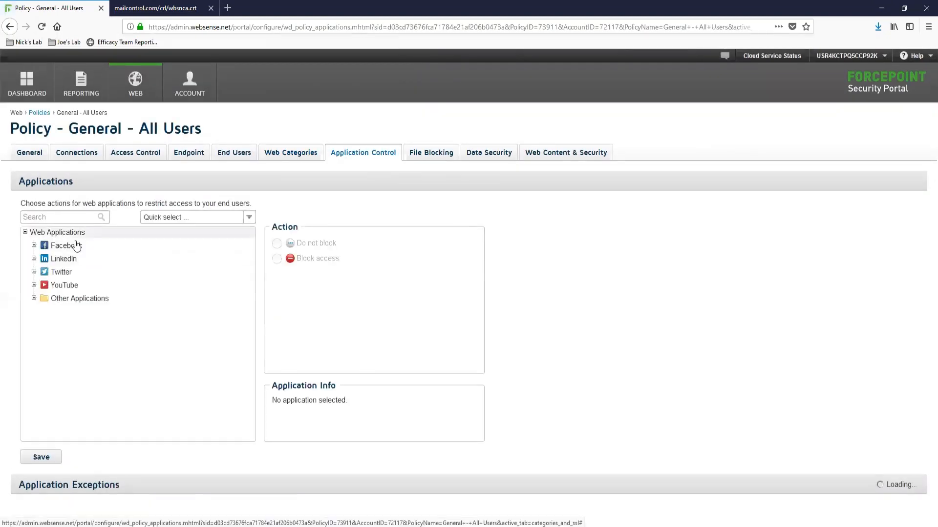
Expand Facebook and set Photo Upload, Posting and Video Upload to Block access
click(34, 245)
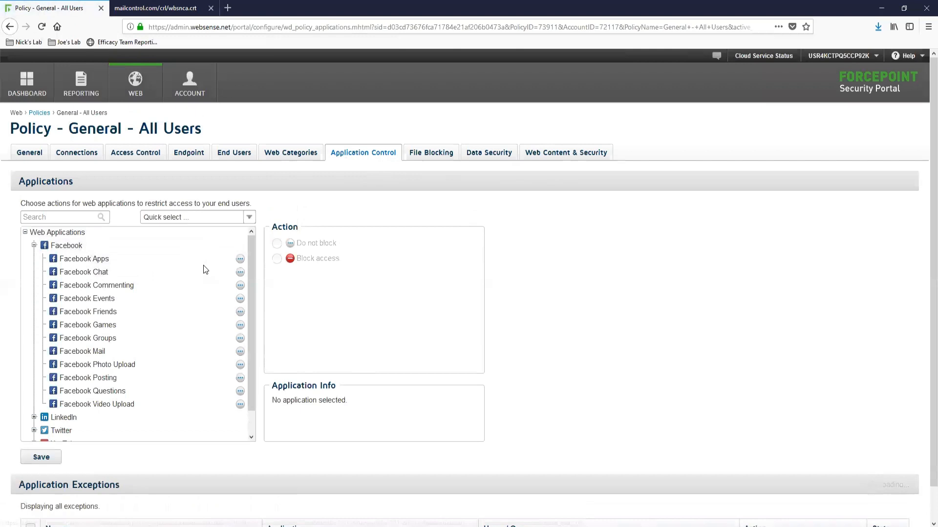
click(139, 367)
click(277, 259)
click(147, 378)
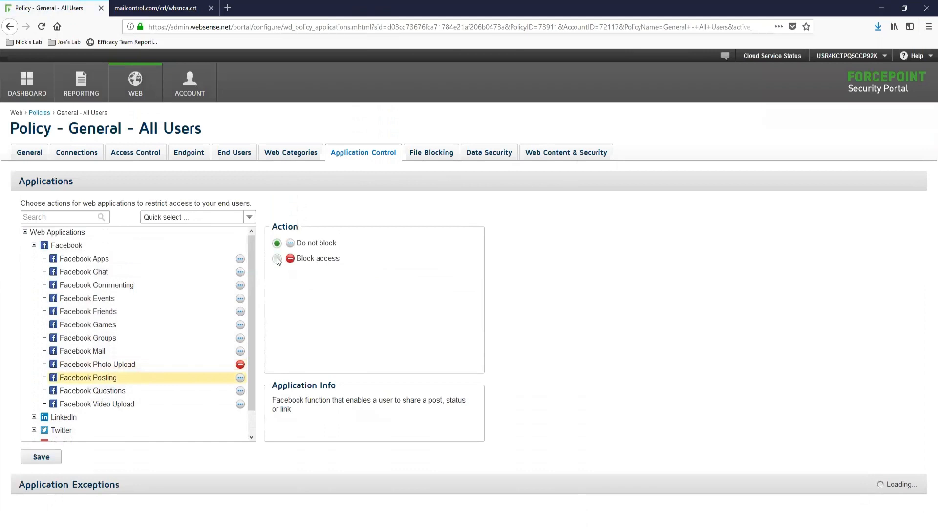
click(277, 259)
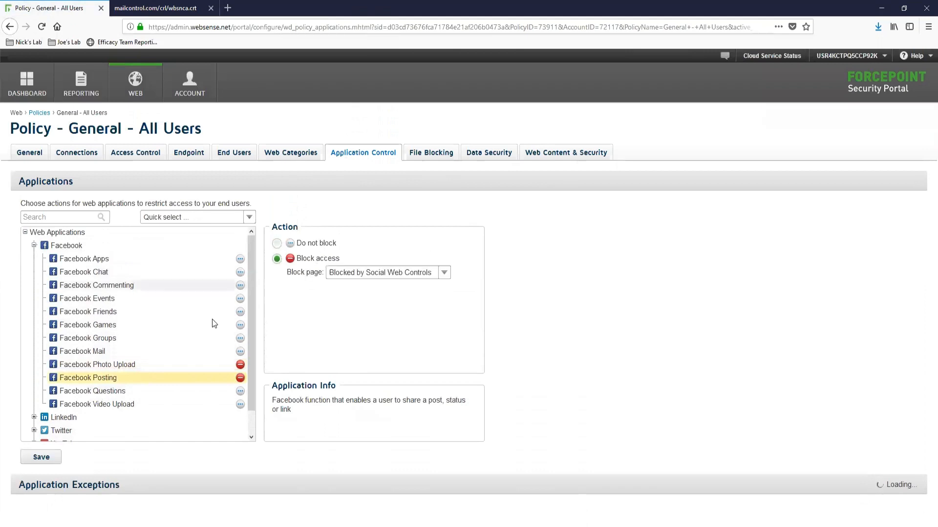
click(187, 404)
click(277, 259)
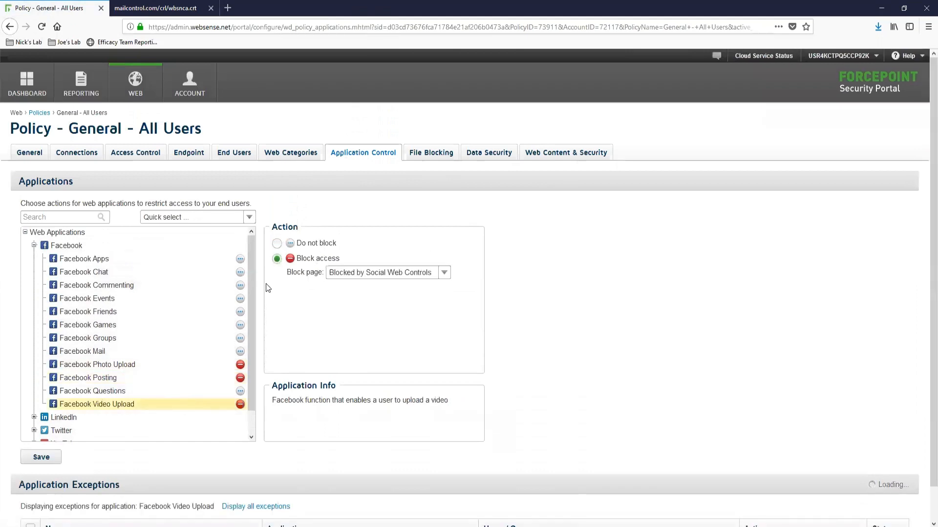
Block Facebook Games and Chat, and bring up the File Blocking page
click(127, 325)
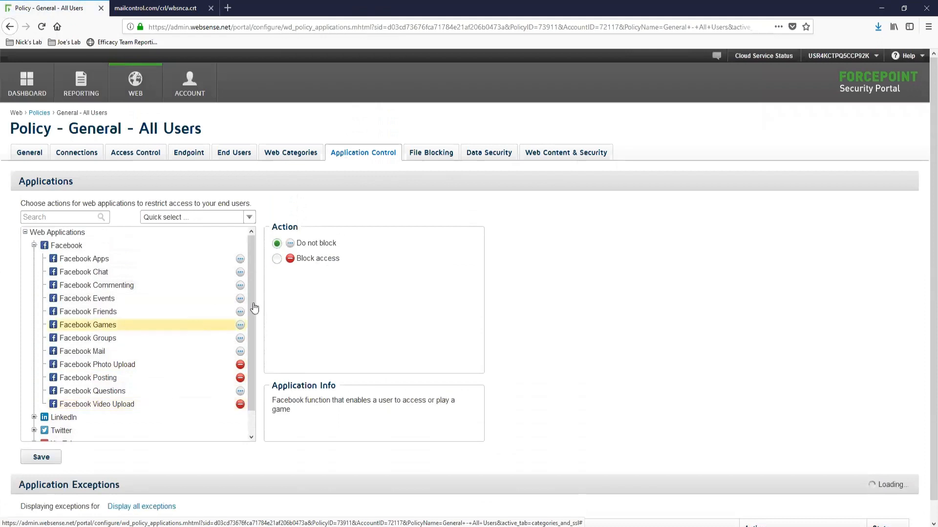
click(277, 259)
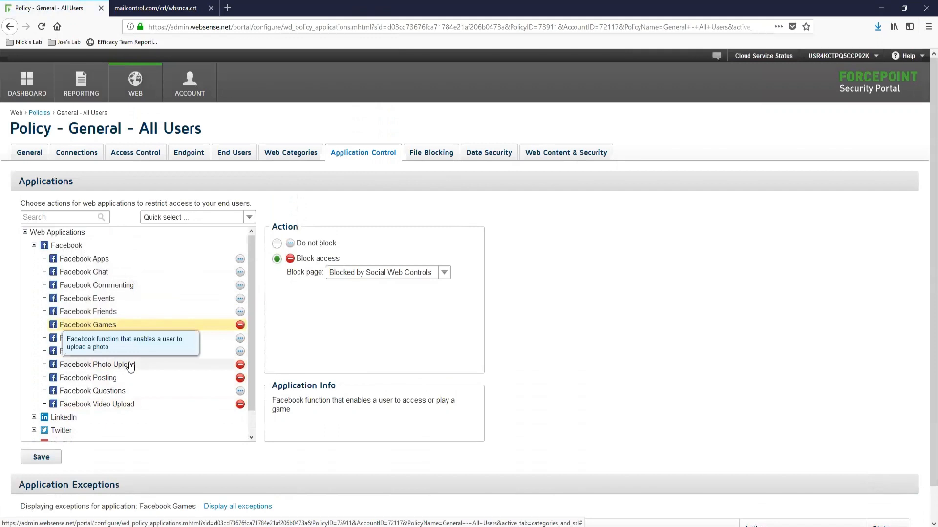
click(184, 272)
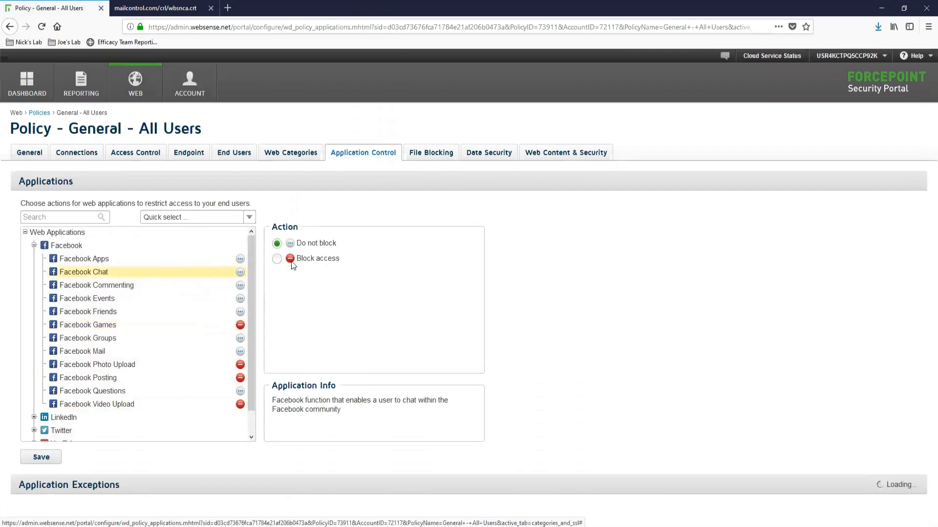
click(277, 259)
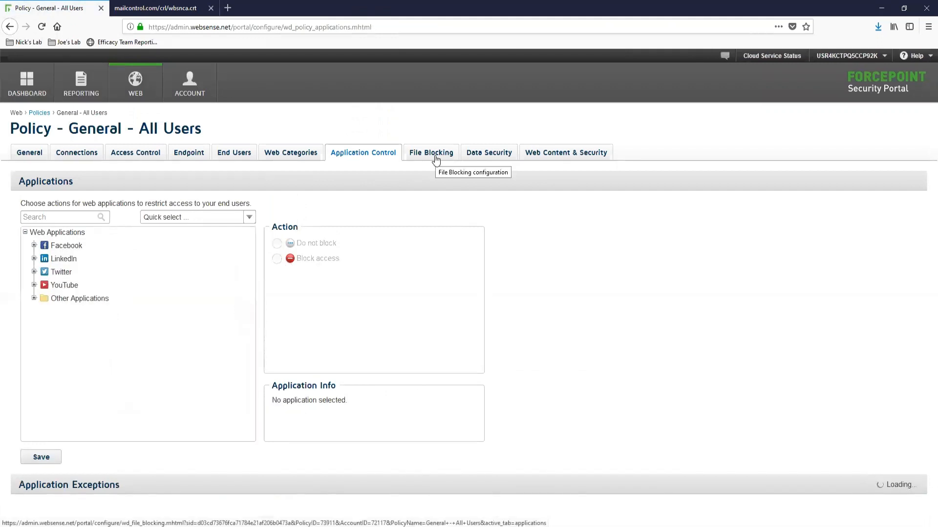
click(434, 157)
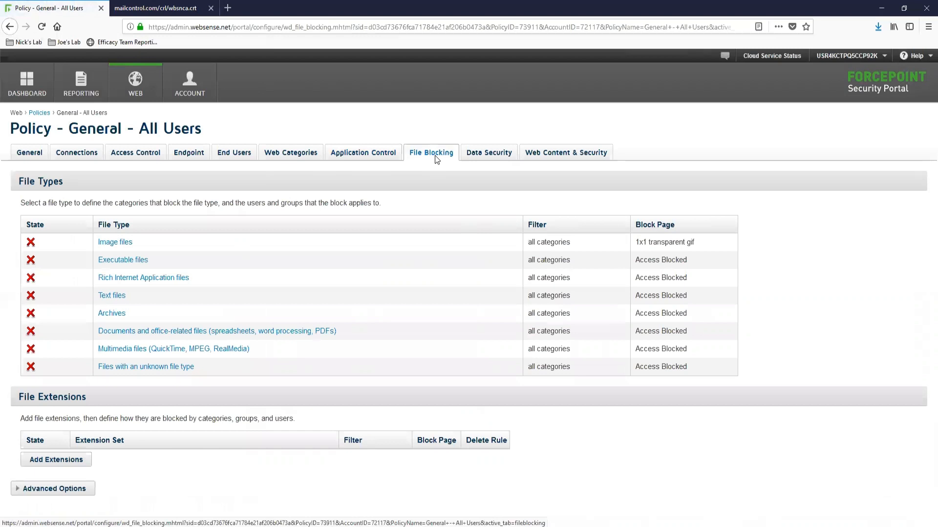
Show the Data Security page with its regulations and data theft types
click(487, 157)
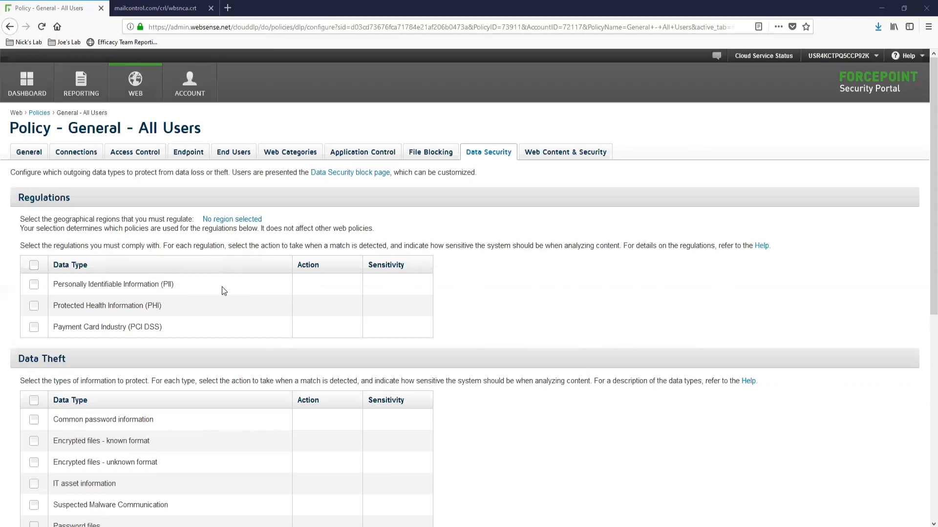
Enable the PII, PHI and PCI DSS regulations, each with the Block action
click(34, 284)
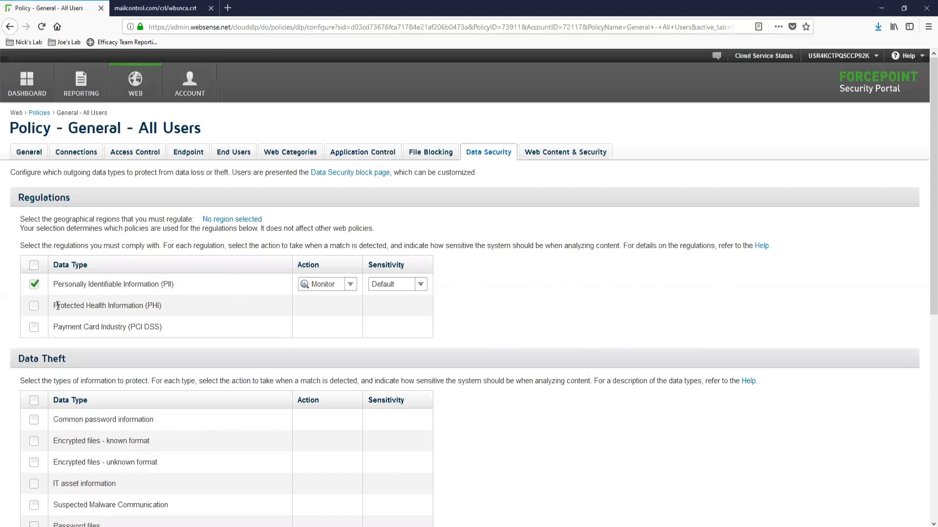
click(350, 285)
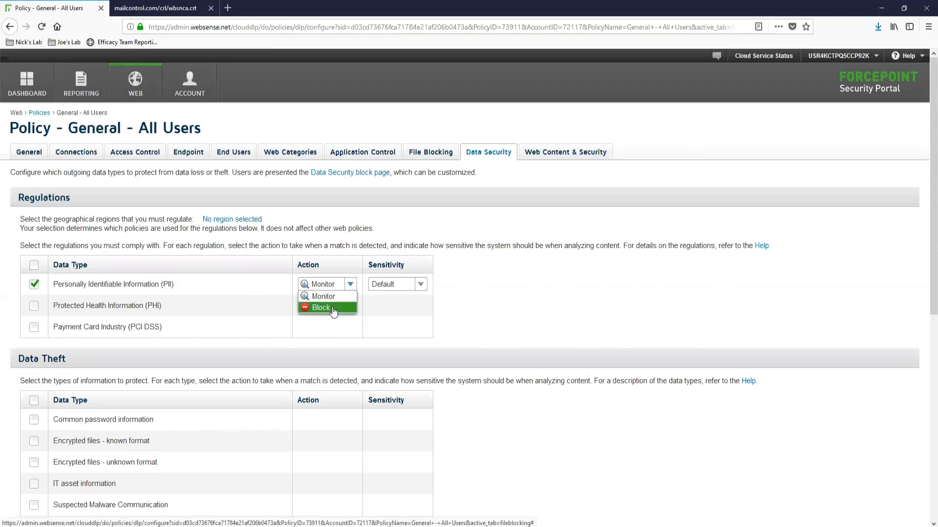
click(332, 307)
click(34, 307)
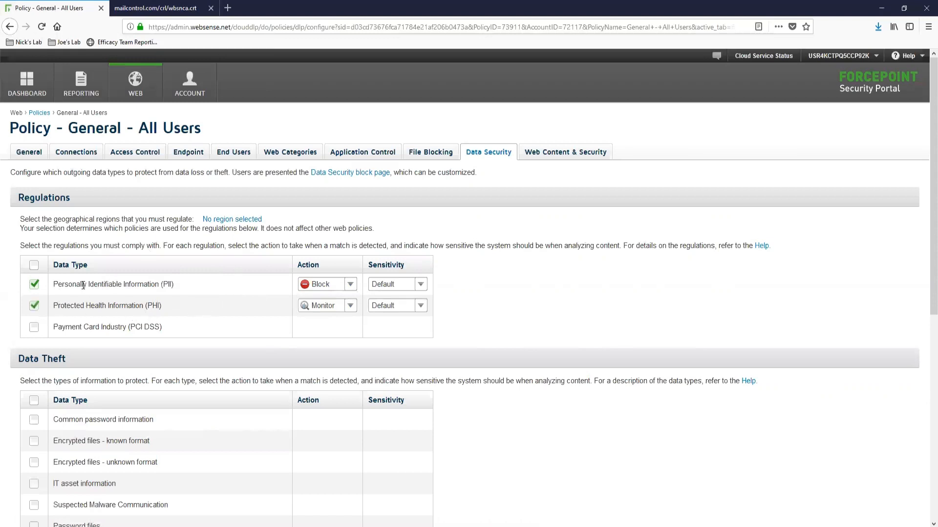
click(348, 308)
click(321, 329)
click(34, 327)
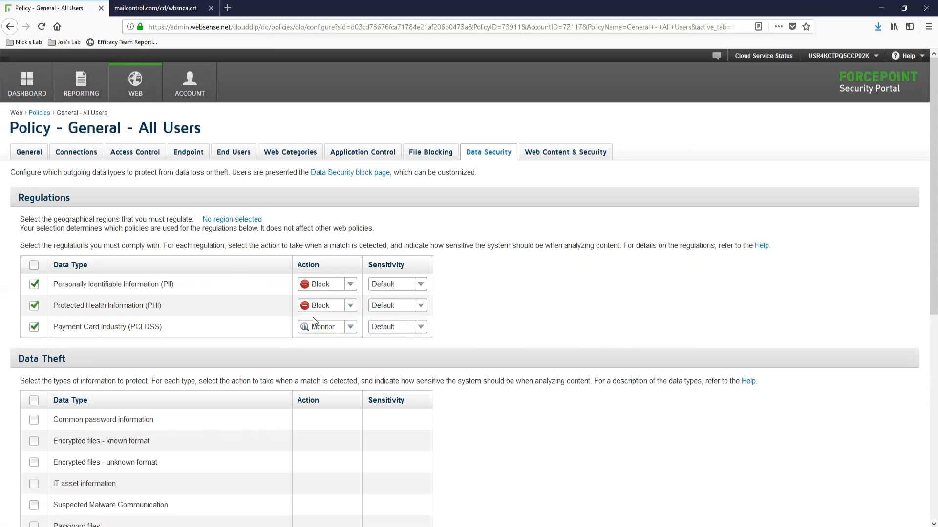
click(350, 327)
click(332, 351)
click(419, 287)
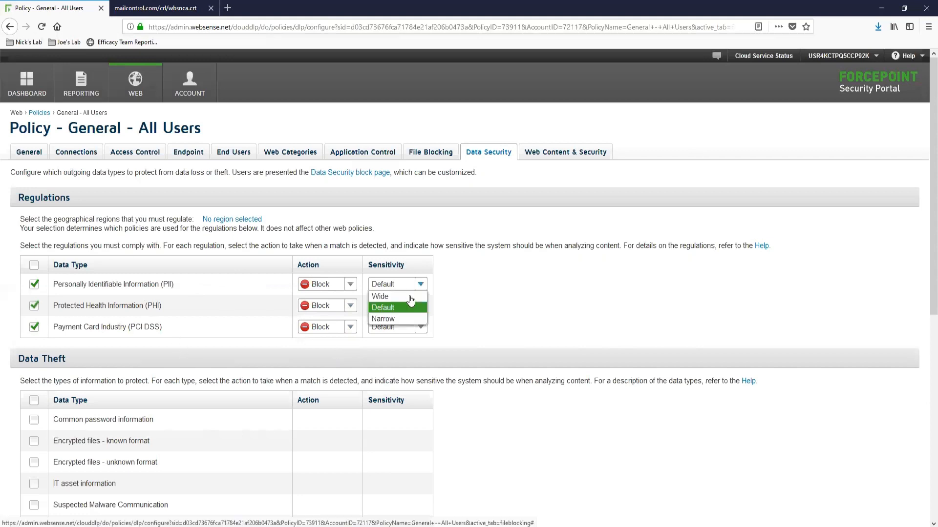
Keep PII at Default sensitivity, monitor Common password information at Default, then open Web Content & Security
click(400, 330)
scroll(559, 325, down, 3)
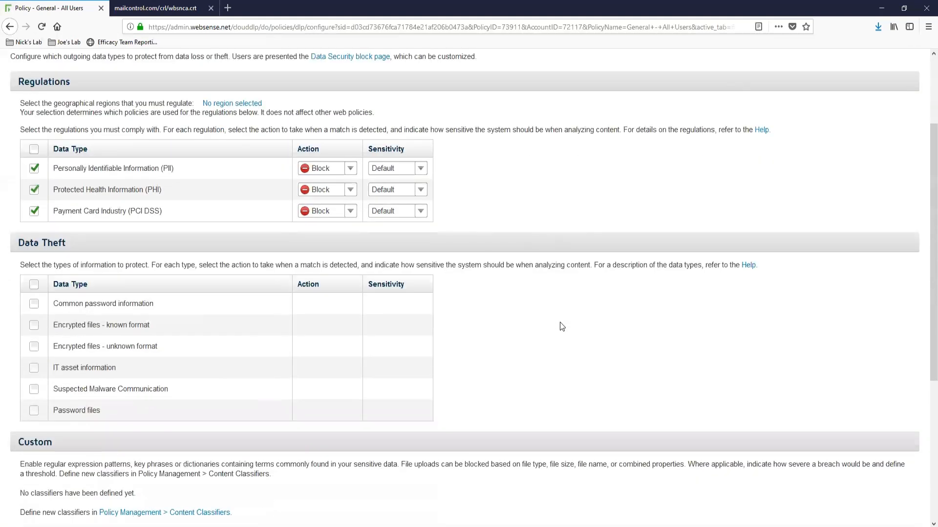
click(34, 304)
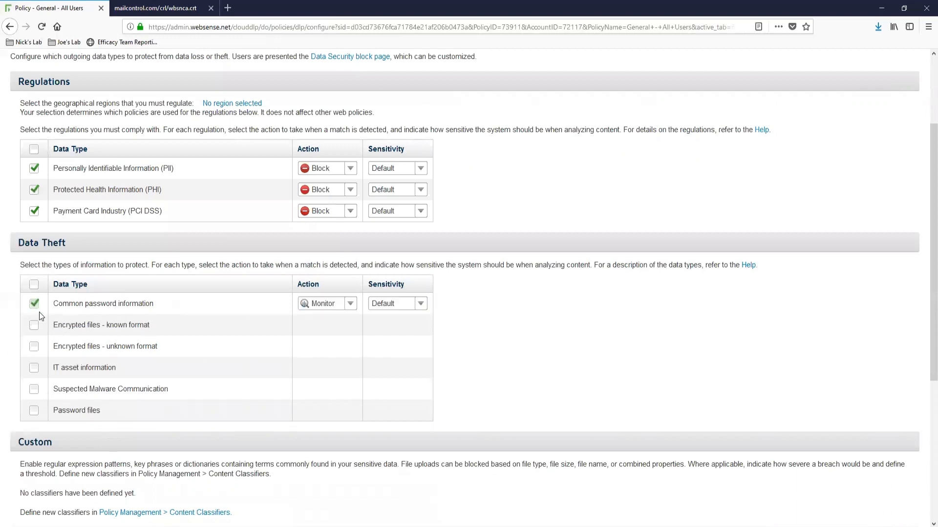
click(348, 304)
click(419, 307)
click(420, 308)
click(295, 344)
scroll(593, 433, up, 3)
click(574, 162)
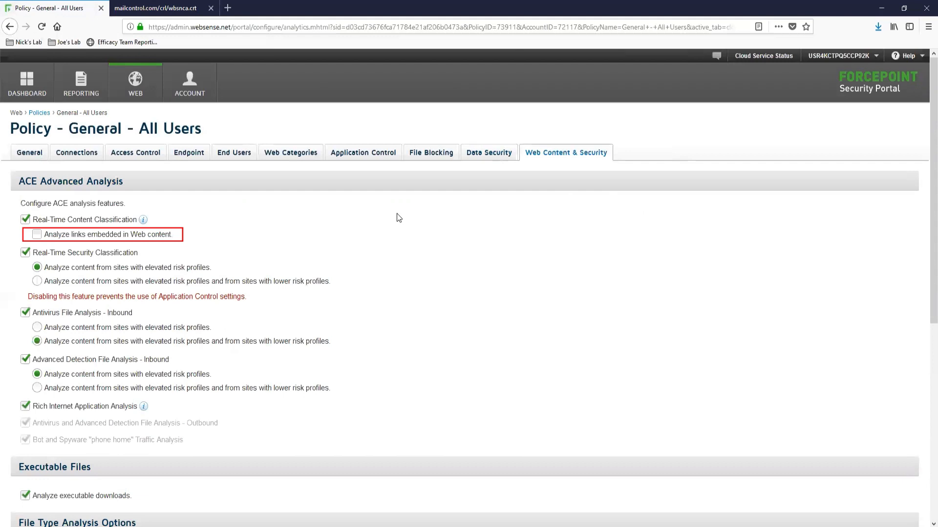
scroll(398, 217, down, 6)
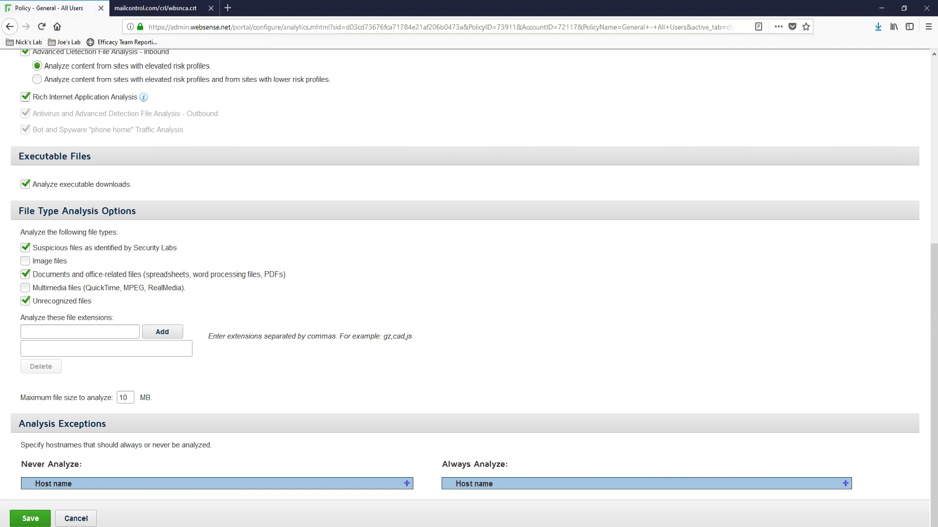